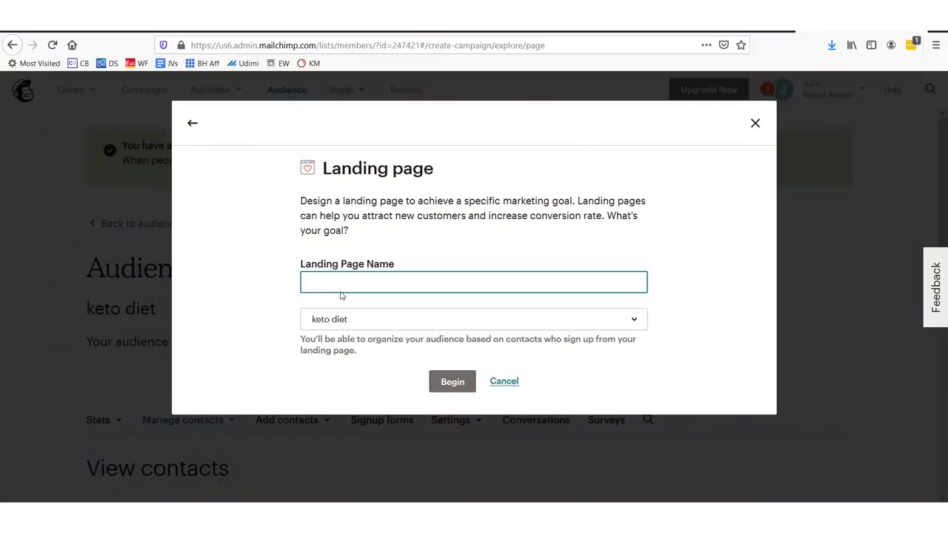
Name the landing page KETO LP, pick the Wild Country template, and select its heading words.
{"action": "type", "text": "KETO LP"}
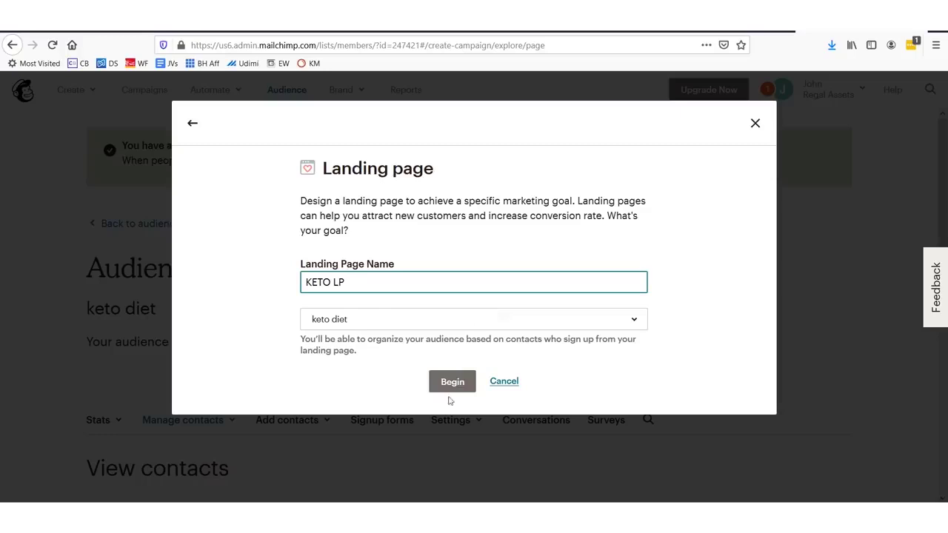
{"action": "mouse_move", "coordinate": [458, 363]}
{"action": "left_mouse_down"}
{"action": "mouse_move", "coordinate": [442, 433]}
{"action": "mouse_move", "coordinate": [503, 448]}
{"action": "mouse_move", "coordinate": [557, 325]}
{"action": "left_mouse_up"}
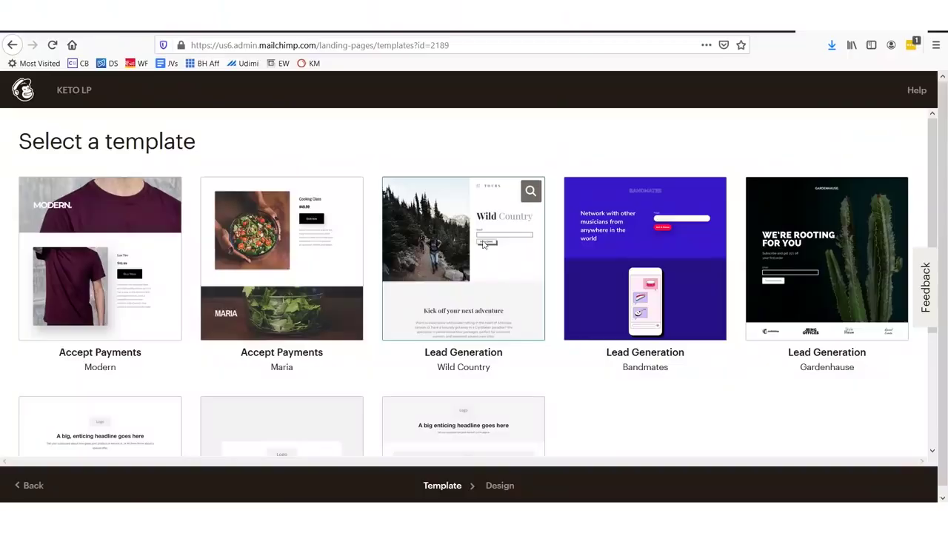
{"action": "left_click", "coordinate": [483, 244]}
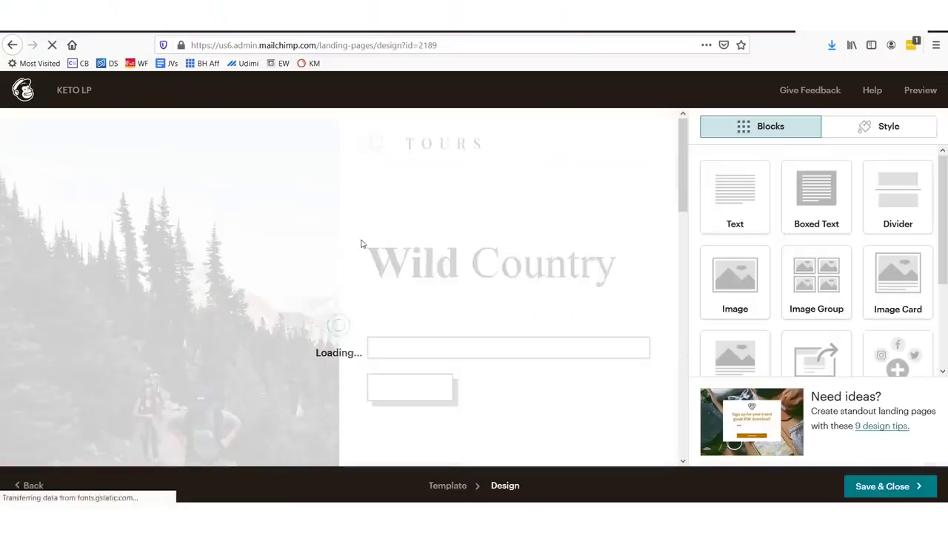
{"action": "left_click", "coordinate": [361, 244]}
{"action": "left_click_drag", "start_coordinate": [747, 259], "coordinate": [821, 265]}
Retype the heading as 'gET fIT & lOSE WEIGHT' and bring up the signup form's settings.
{"action": "type", "text": "gET fIT & lOSE WEIGHT"}
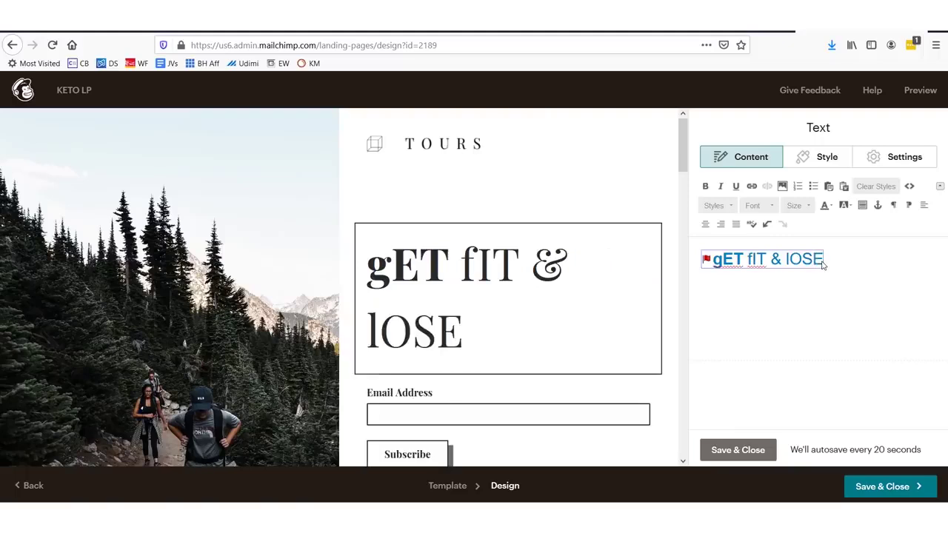
{"action": "left_click", "coordinate": [516, 389]}
{"action": "scroll", "coordinate": [427, 341], "scroll_direction": "down", "scroll_amount": 1}
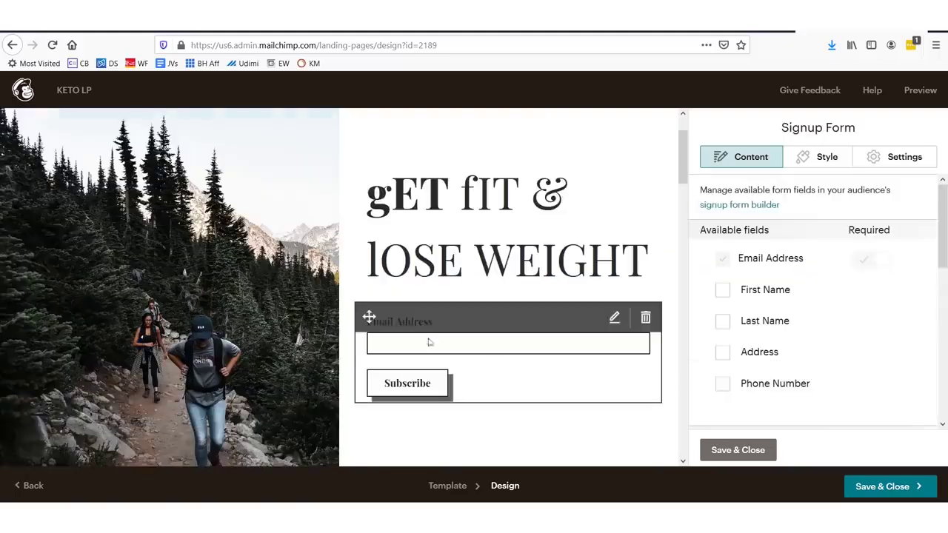
{"action": "scroll", "coordinate": [486, 244], "scroll_direction": "down", "scroll_amount": 5}
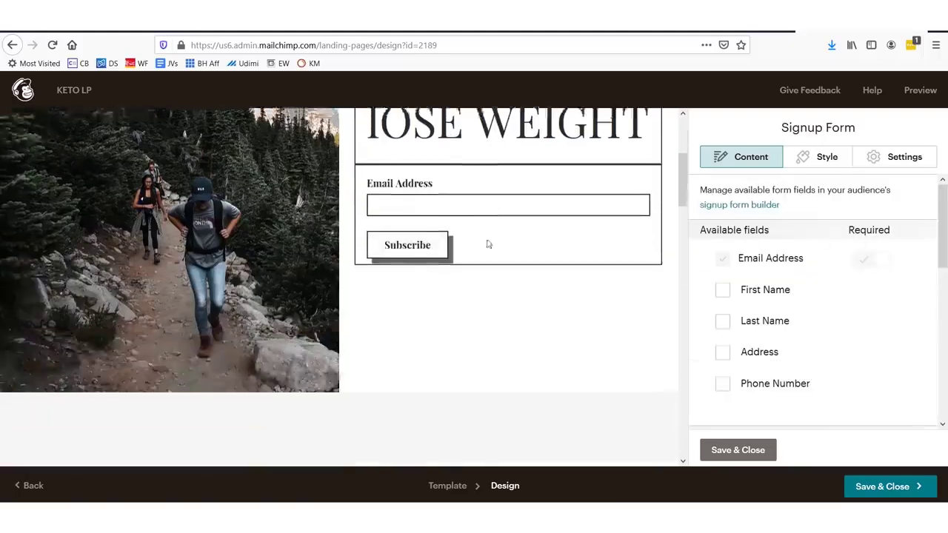
{"action": "scroll", "coordinate": [541, 262], "scroll_direction": "up", "scroll_amount": 3}
{"action": "scroll", "coordinate": [774, 333], "scroll_direction": "down", "scroll_amount": 5}
{"action": "scroll", "coordinate": [762, 257], "scroll_direction": "up", "scroll_amount": 1}
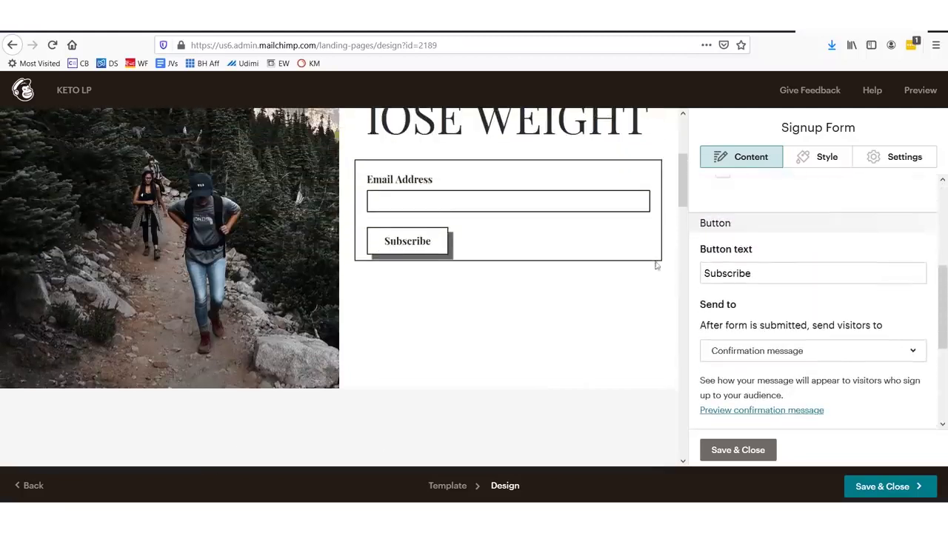
Relabel the Subscribe button 'Get Free INformation Sent to Your Email Now' and start retyping the headline.
{"action": "triple_click", "coordinate": [793, 276]}
{"action": "key", "text": "BackSpace"}
{"action": "type", "text": "Get Free IN"}
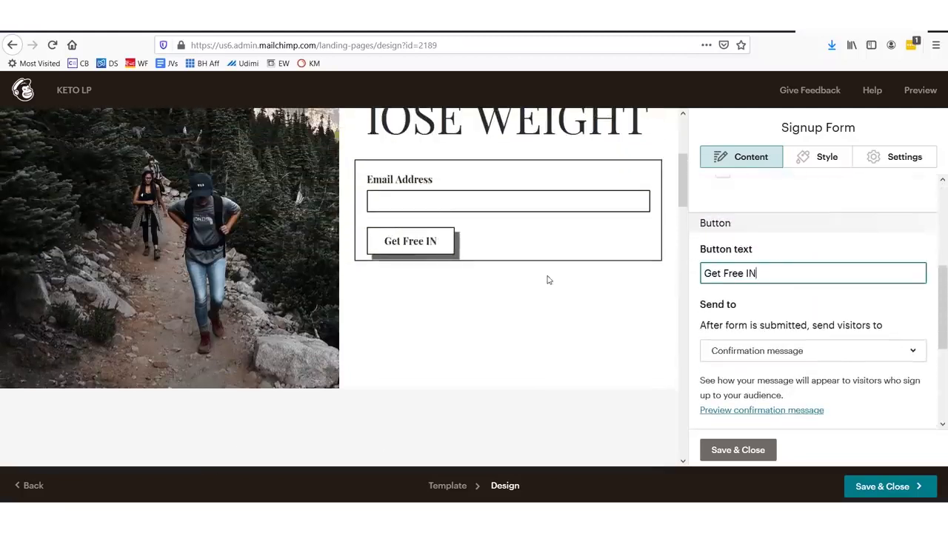
{"action": "type", "text": "formt"}
{"action": "key", "text": "BackSpace"}
{"action": "type", "text": "a"}
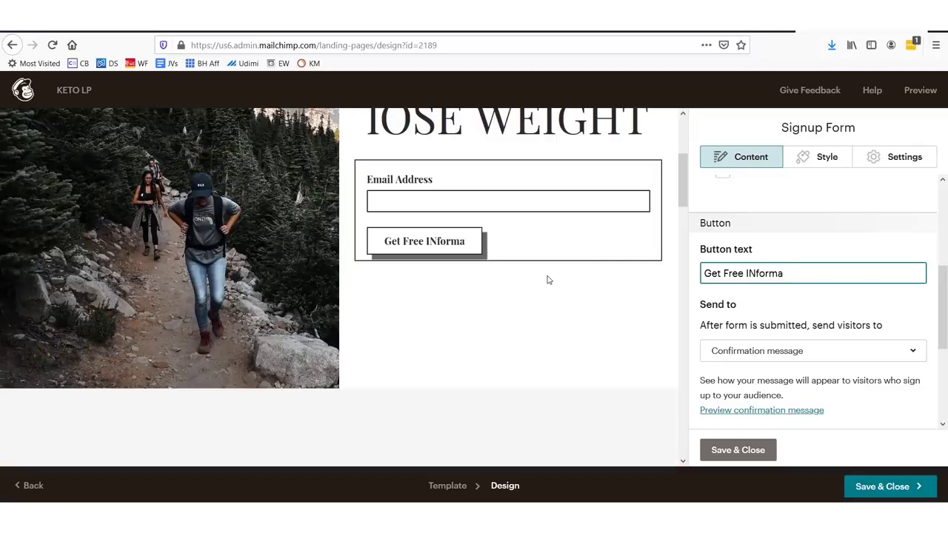
{"action": "type", "text": "tion Sent to Your"}
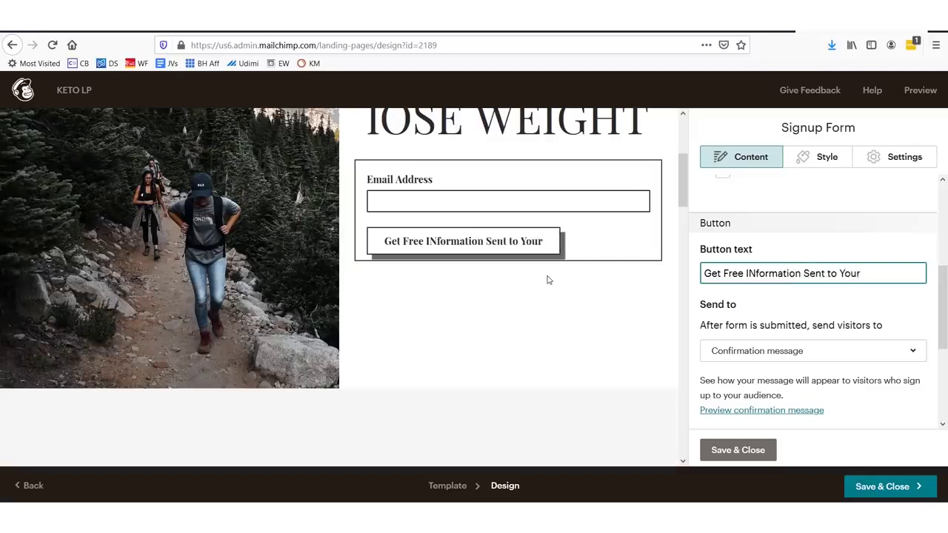
{"action": "type", "text": " Email Now!"}
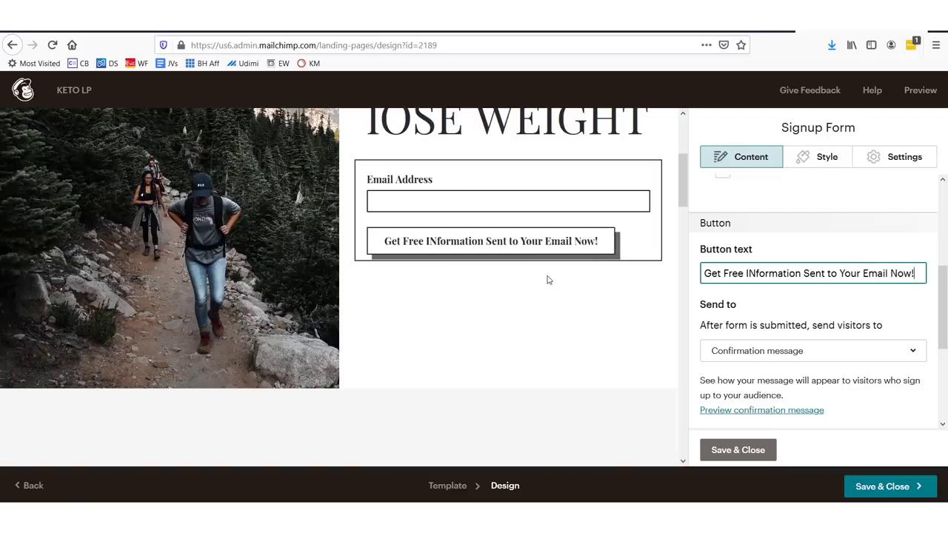
{"action": "scroll", "coordinate": [533, 288], "scroll_direction": "up", "scroll_amount": 3}
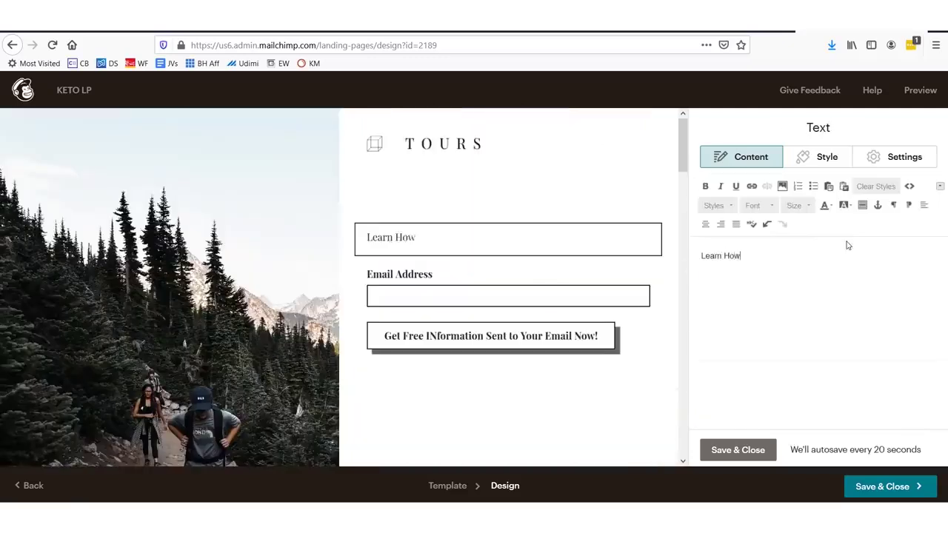
{"action": "type", "text": "I"}
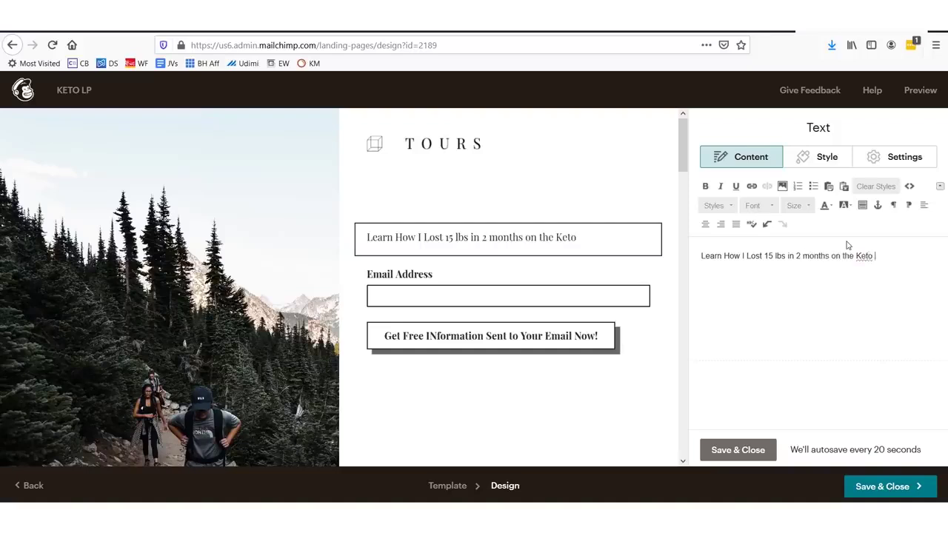
Set the whole 'Learn How I Lost 15 lbs…' headline to Georgia at size 32.
{"action": "key", "text": "ctrl+a"}
{"action": "left_click", "coordinate": [773, 206]}
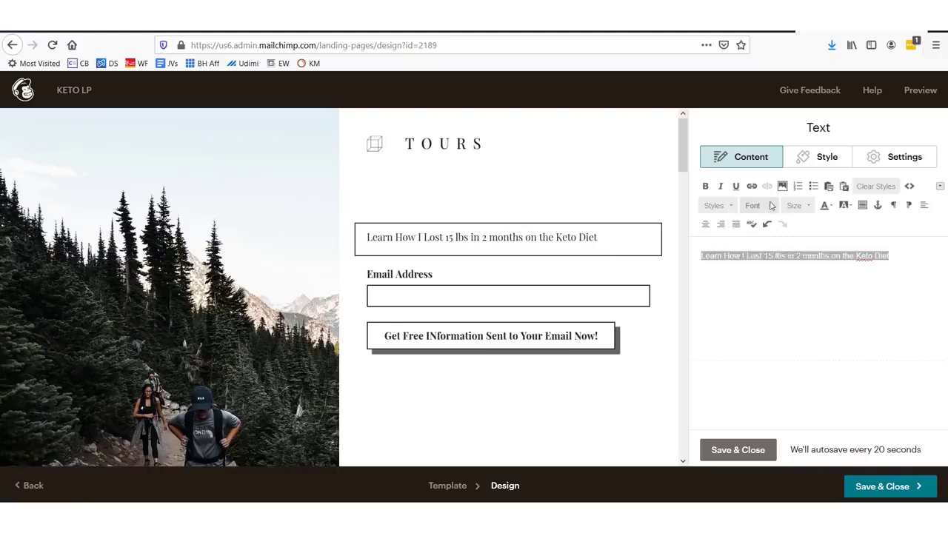
{"action": "left_click", "coordinate": [775, 286]}
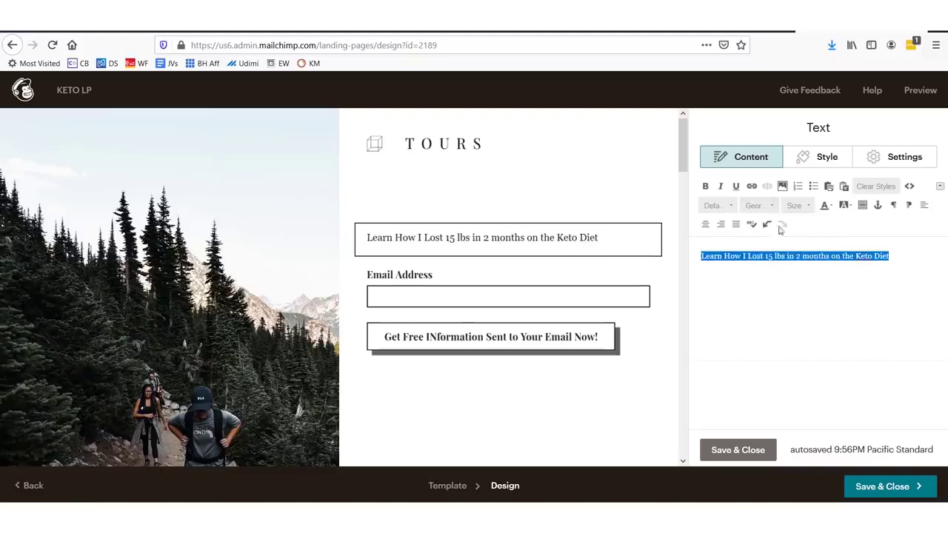
{"action": "left_click", "coordinate": [800, 208]}
{"action": "scroll", "coordinate": [811, 242], "scroll_direction": "down", "scroll_amount": 3}
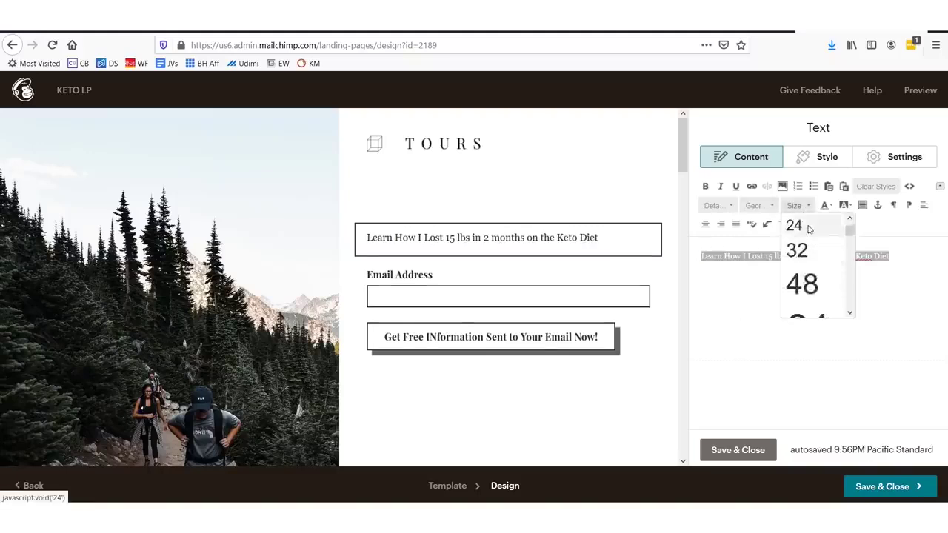
{"action": "left_click", "coordinate": [807, 225]}
{"action": "left_click", "coordinate": [802, 213]}
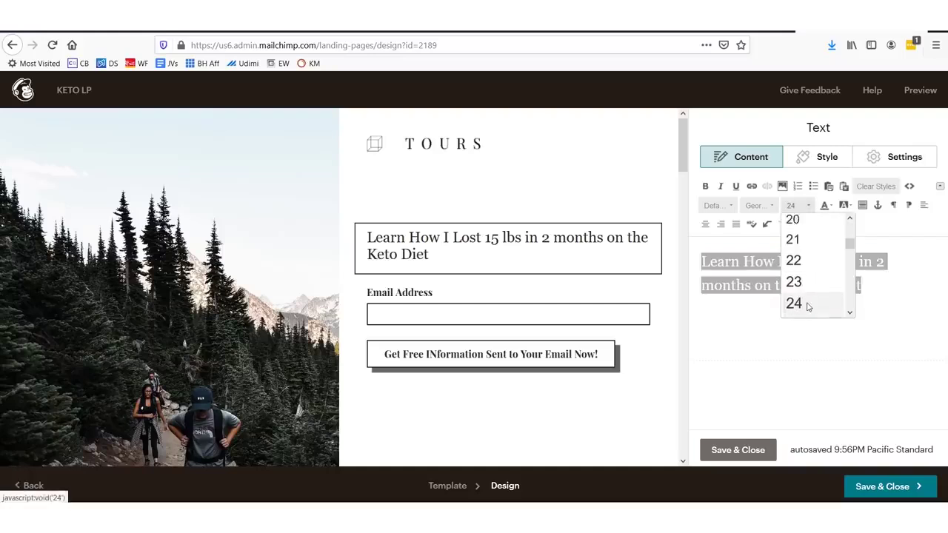
{"action": "scroll", "coordinate": [806, 311], "scroll_direction": "down", "scroll_amount": 2}
{"action": "scroll", "coordinate": [805, 311], "scroll_direction": "down", "scroll_amount": 3}
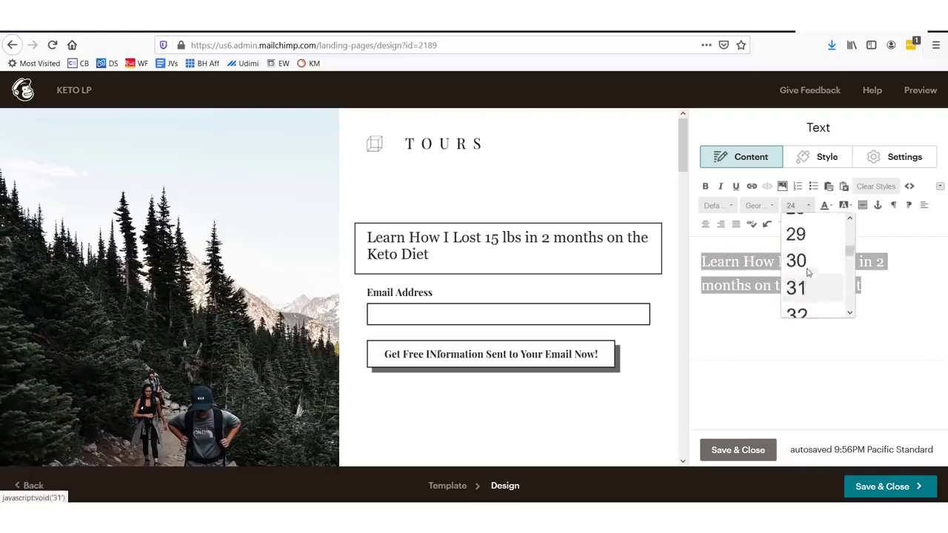
{"action": "left_click", "coordinate": [809, 313]}
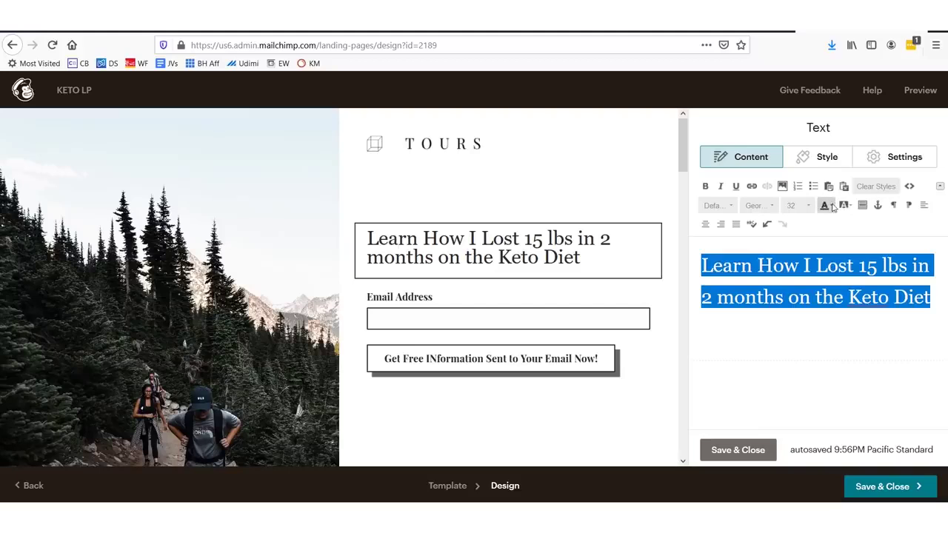
Make the headline bold, undoing the accidental italic and underline.
{"action": "left_click", "coordinate": [705, 185]}
{"action": "left_click", "coordinate": [720, 186]}
{"action": "left_click", "coordinate": [735, 185]}
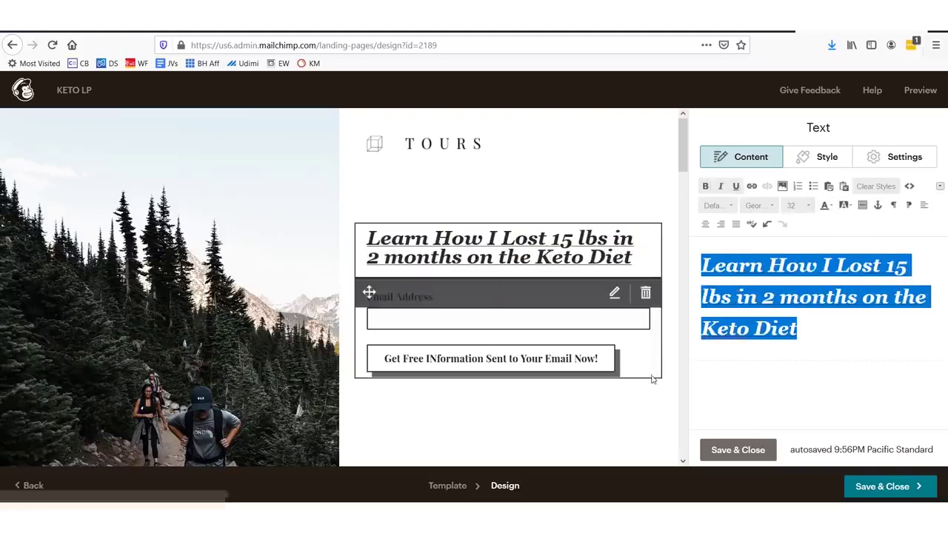
{"action": "key", "text": "ctrl+z"}
{"action": "key", "text": "ctrl+z"}
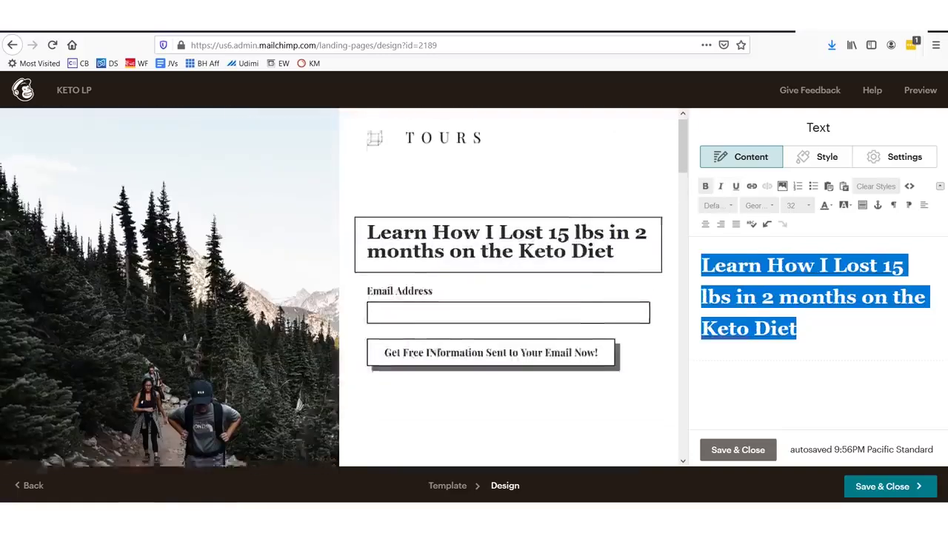
{"action": "scroll", "coordinate": [125, 215], "scroll_direction": "down", "scroll_amount": 5}
{"action": "scroll", "coordinate": [80, 304], "scroll_direction": "up", "scroll_amount": 3}
Browse the file library for a replacement photo, then save and close the KETO LP design.
{"action": "left_click", "coordinate": [65, 359]}
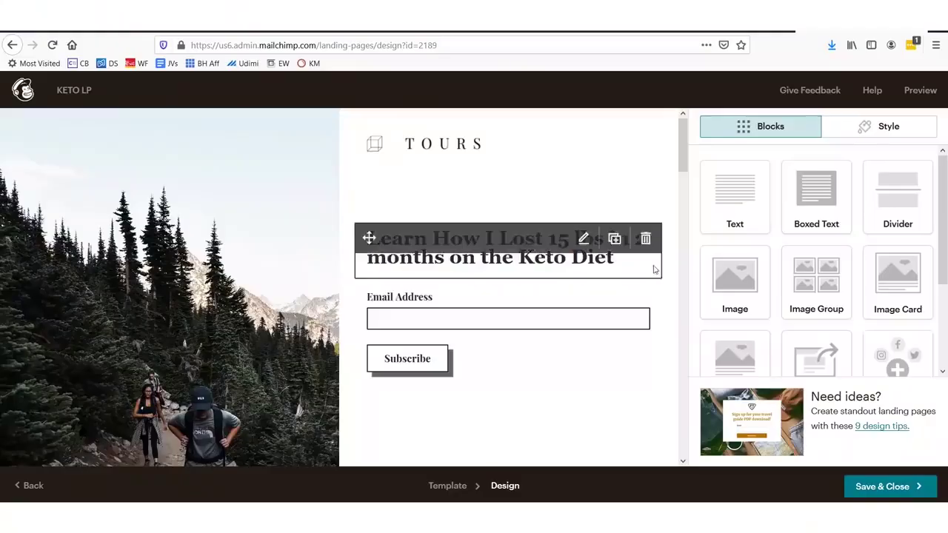
{"action": "scroll", "coordinate": [707, 215], "scroll_direction": "down", "scroll_amount": 3}
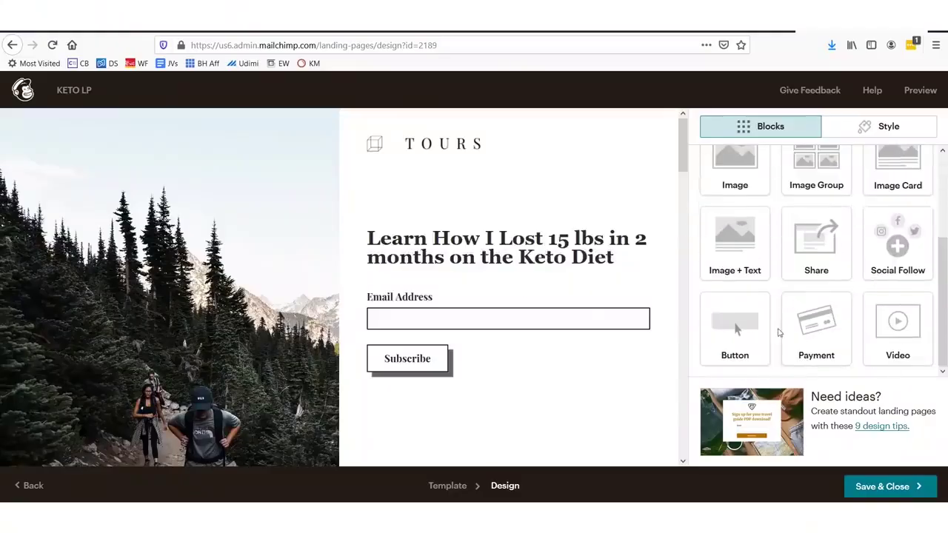
{"action": "mouse_move", "coordinate": [907, 464]}
{"action": "left_mouse_down"}
{"action": "mouse_move", "coordinate": [837, 459]}
{"action": "mouse_move", "coordinate": [888, 465]}
{"action": "left_mouse_up"}
{"action": "left_click_drag", "start_coordinate": [938, 481], "coordinate": [829, 488]}
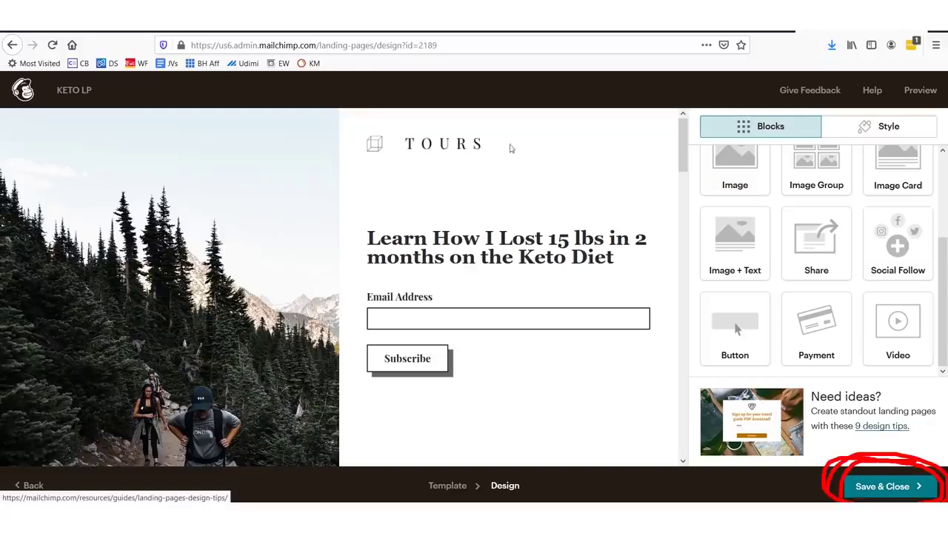
{"action": "left_click_drag", "start_coordinate": [490, 160], "coordinate": [841, 435]}
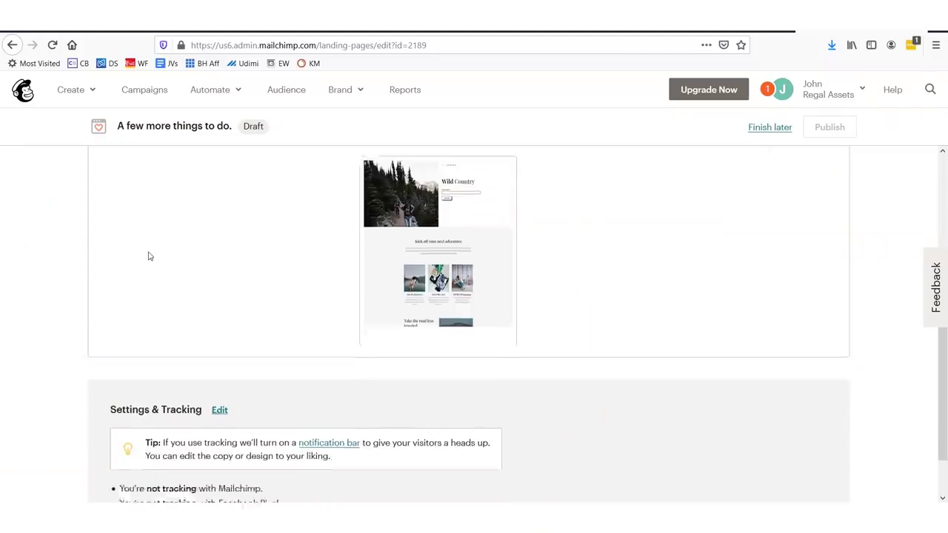
Replace 'Untitled Page' with the page title 'Lose Weight on the Keto Diet'.
{"action": "scroll", "coordinate": [148, 244], "scroll_direction": "up", "scroll_amount": 5}
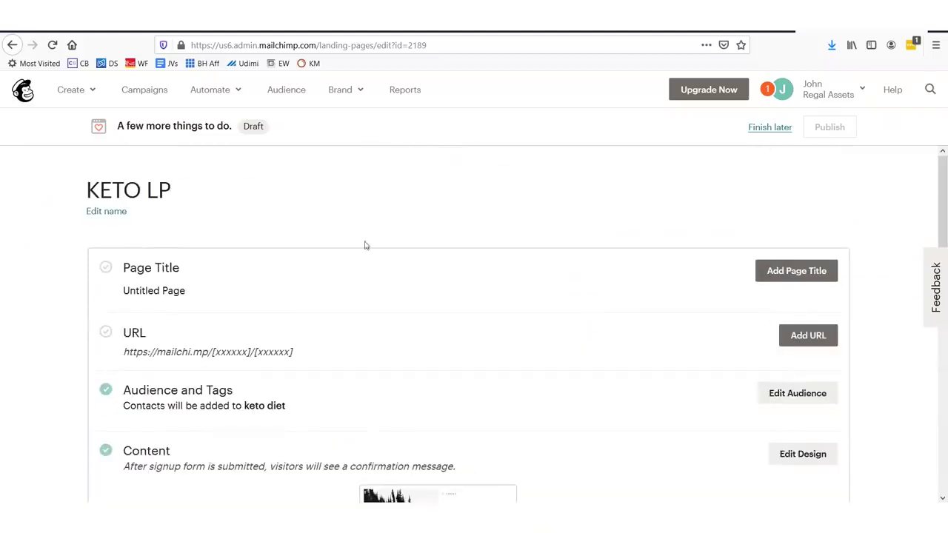
{"action": "mouse_move", "coordinate": [733, 240]}
{"action": "left_mouse_down"}
{"action": "mouse_move", "coordinate": [905, 296]}
{"action": "mouse_move", "coordinate": [715, 245]}
{"action": "left_mouse_up"}
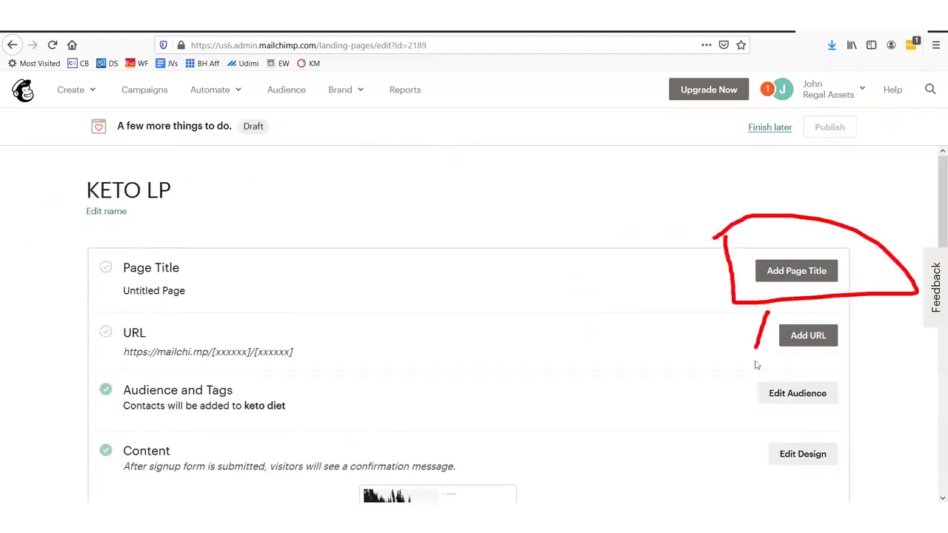
{"action": "left_click_drag", "start_coordinate": [859, 323], "coordinate": [691, 320]}
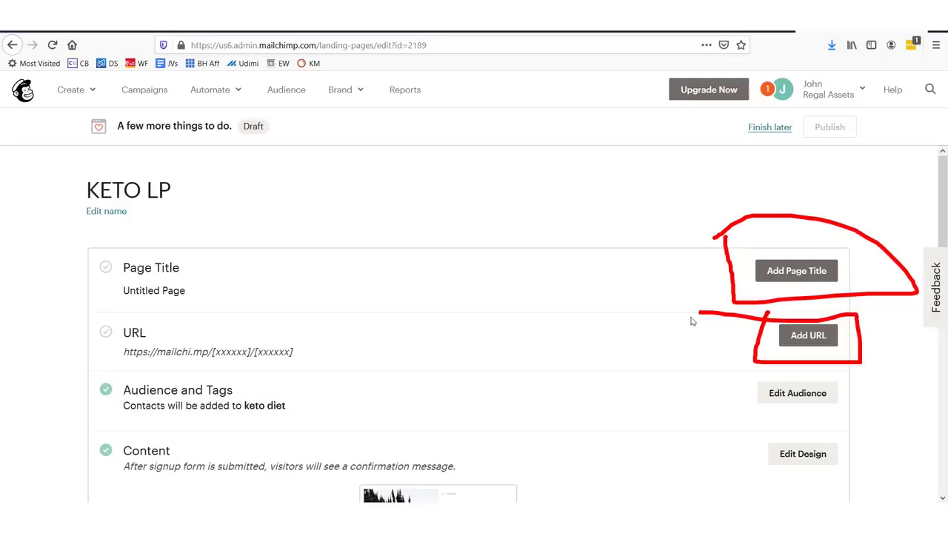
{"action": "left_click", "coordinate": [796, 270]}
{"action": "left_click", "coordinate": [267, 322]}
{"action": "key", "text": "ctrl+a"}
{"action": "type", "text": "Lose Weig"}
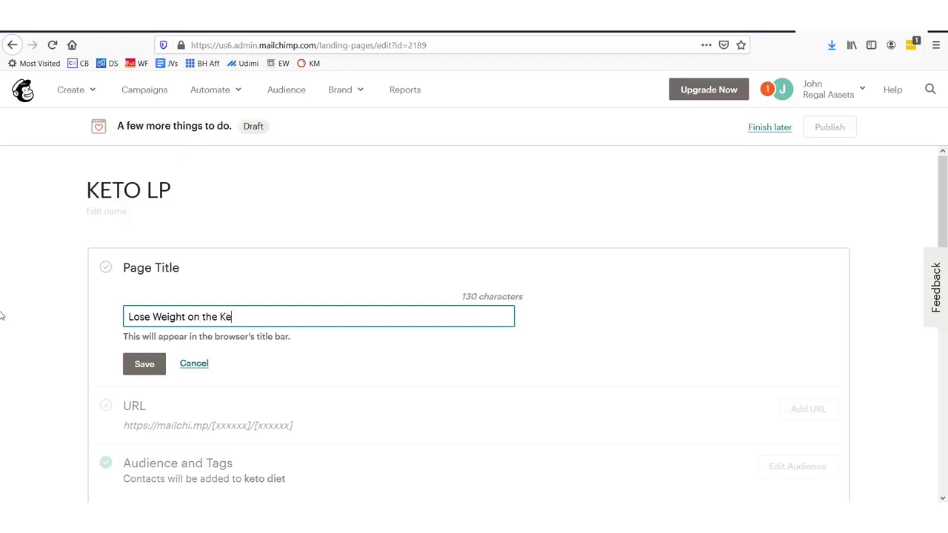
{"action": "key", "text": "Return"}
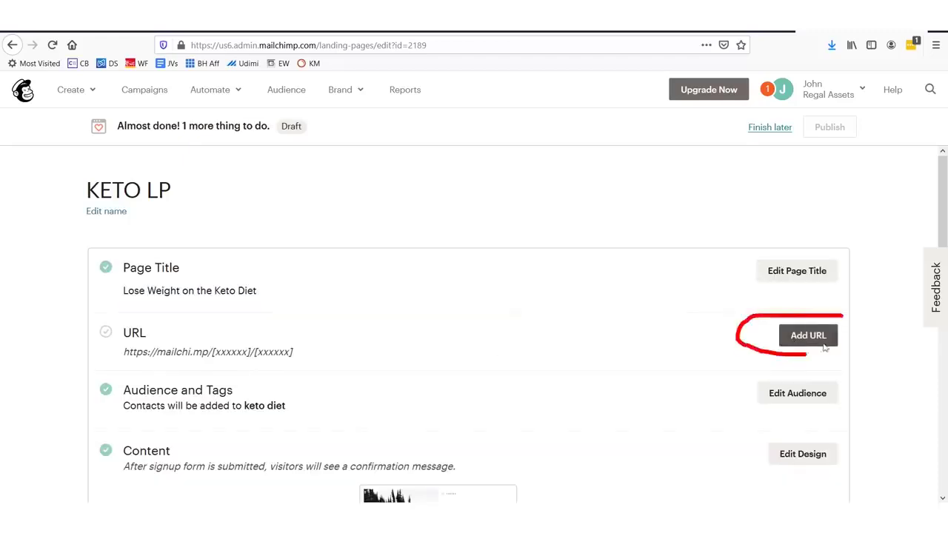
Give the page a Mailchimp-domain URL ending in ketodiet.
{"action": "left_click", "coordinate": [809, 336]}
{"action": "scroll", "coordinate": [561, 407], "scroll_direction": "down", "scroll_amount": 3}
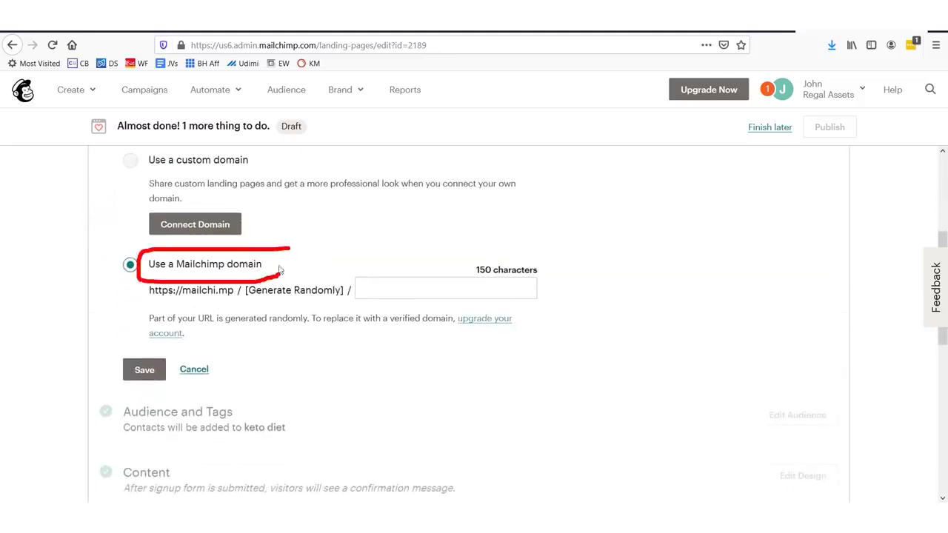
{"action": "left_click", "coordinate": [400, 295]}
{"action": "type", "text": "ketodiet"}
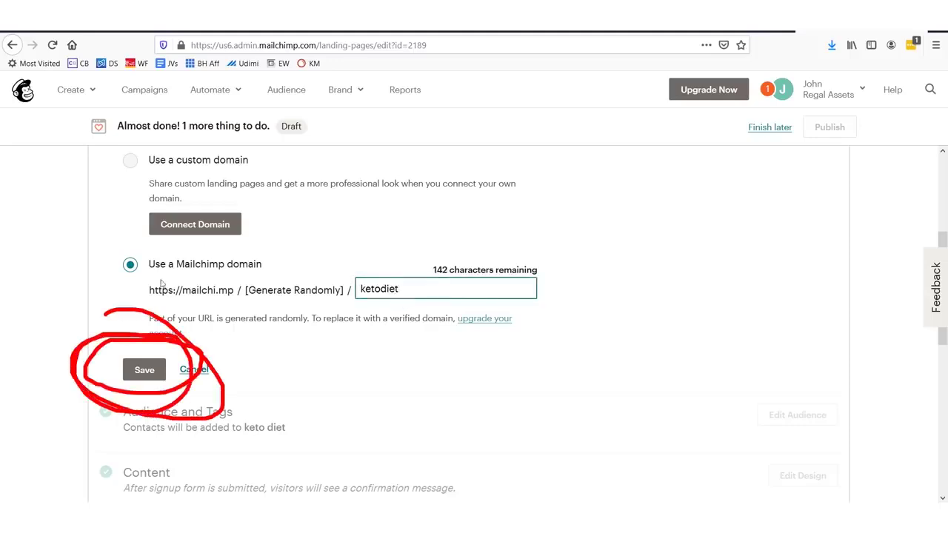
{"action": "left_click_drag", "start_coordinate": [115, 295], "coordinate": [243, 291]}
{"action": "left_click_drag", "start_coordinate": [280, 244], "coordinate": [129, 235]}
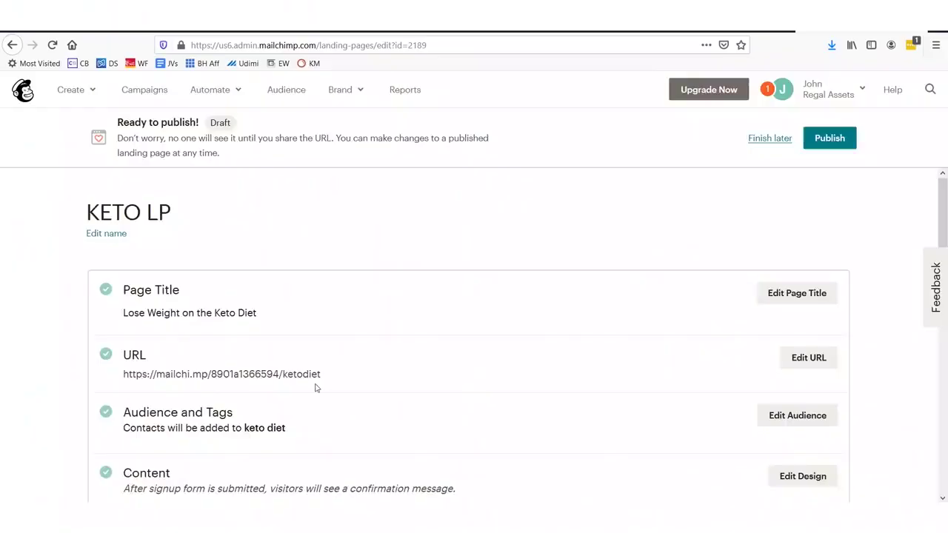
Zoom in to check the page title and the mailchi.mp URL ending in ketodiet.
{"action": "key", "text": "ctrl+plus"}
{"action": "key", "text": "ctrl+plus"}
{"action": "key", "text": "ctrl+plus"}
{"action": "scroll", "coordinate": [323, 387], "scroll_direction": "down", "scroll_amount": 5}
{"action": "key", "text": "ctrl+plus"}
{"action": "key", "text": "ctrl+plus"}
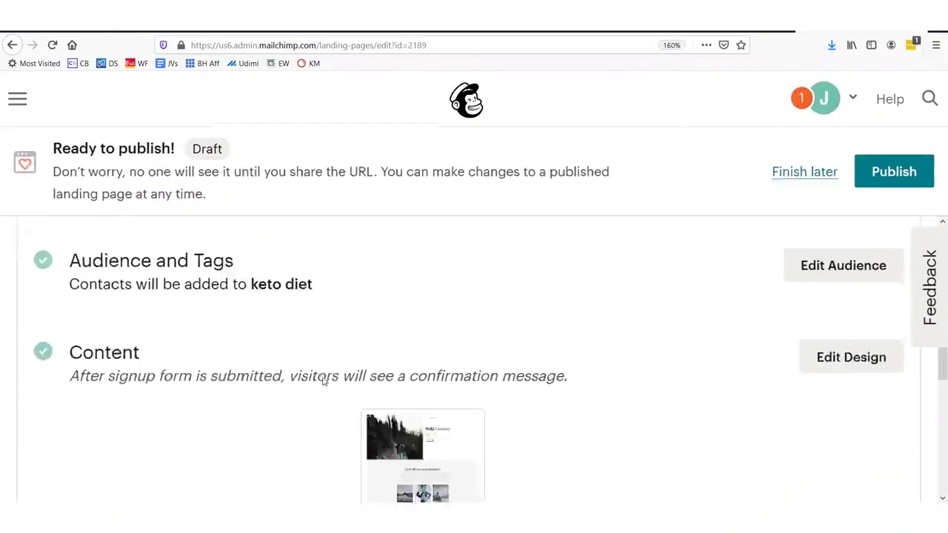
{"action": "scroll", "coordinate": [322, 374], "scroll_direction": "up", "scroll_amount": 4}
{"action": "left_click_drag", "start_coordinate": [404, 438], "coordinate": [89, 433]}
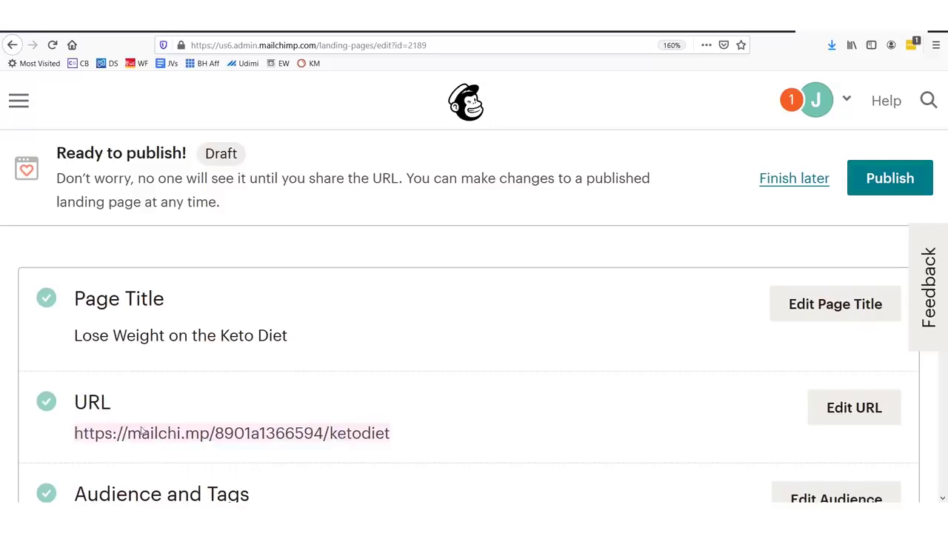
{"action": "mouse_move", "coordinate": [133, 455]}
{"action": "left_mouse_down"}
{"action": "mouse_move", "coordinate": [443, 449]}
{"action": "mouse_move", "coordinate": [91, 419]}
{"action": "left_mouse_up"}
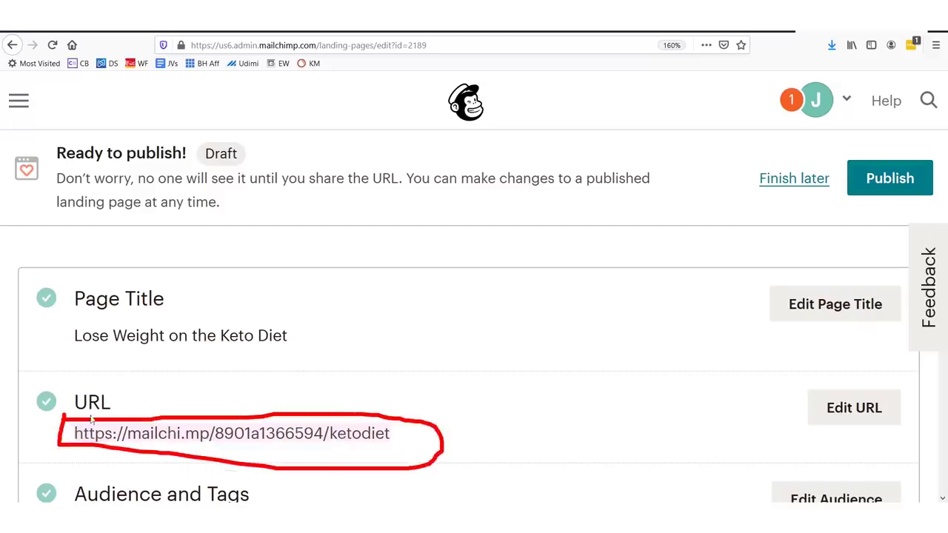
{"action": "left_click_drag", "start_coordinate": [414, 296], "coordinate": [488, 428]}
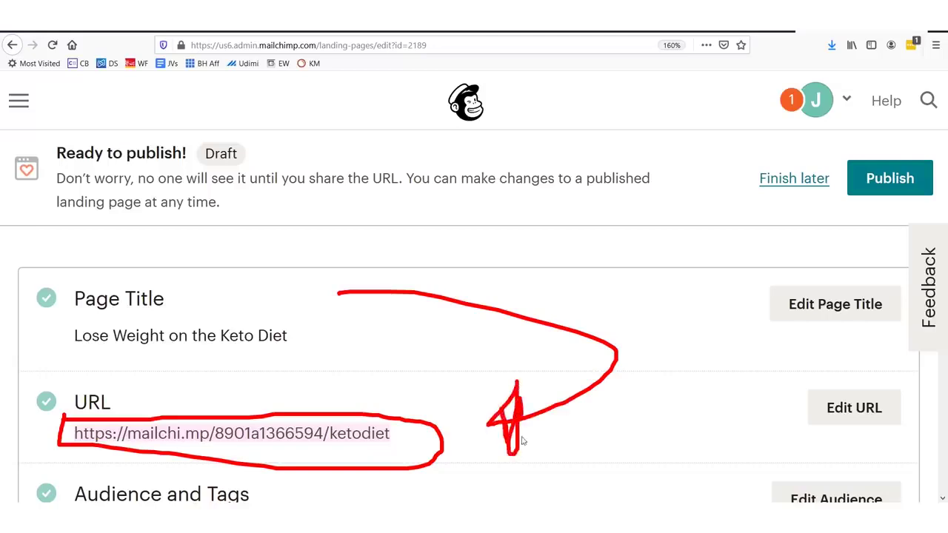
{"action": "left_click_drag", "start_coordinate": [238, 230], "coordinate": [107, 338]}
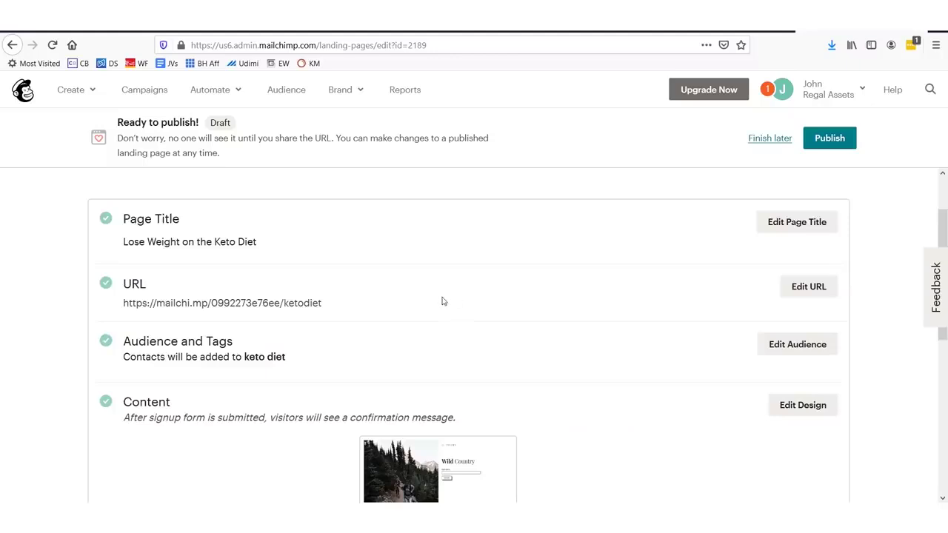
Look over the rest of the setup checklist and publish the KETO LP page.
{"action": "scroll", "coordinate": [443, 301], "scroll_direction": "down", "scroll_amount": 5}
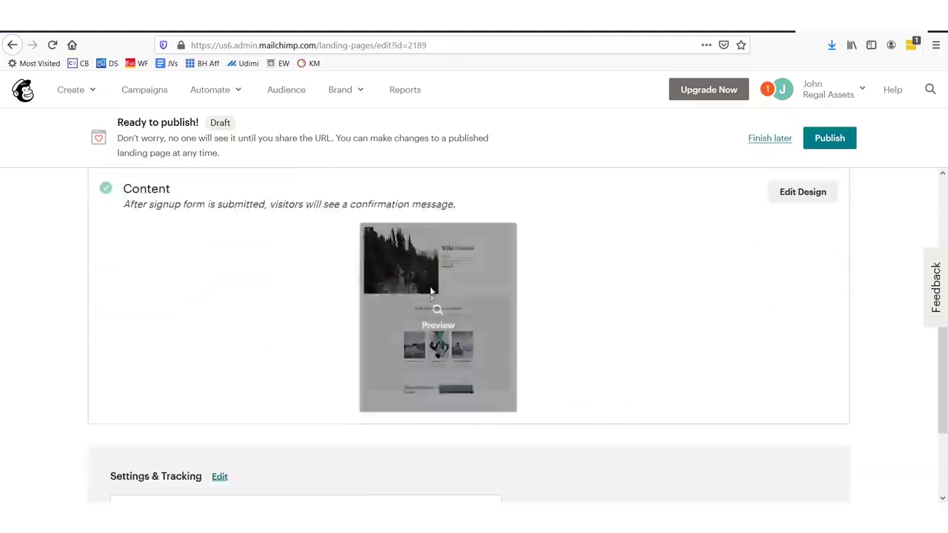
{"action": "scroll", "coordinate": [444, 299], "scroll_direction": "up", "scroll_amount": 3}
{"action": "scroll", "coordinate": [521, 290], "scroll_direction": "up", "scroll_amount": 3}
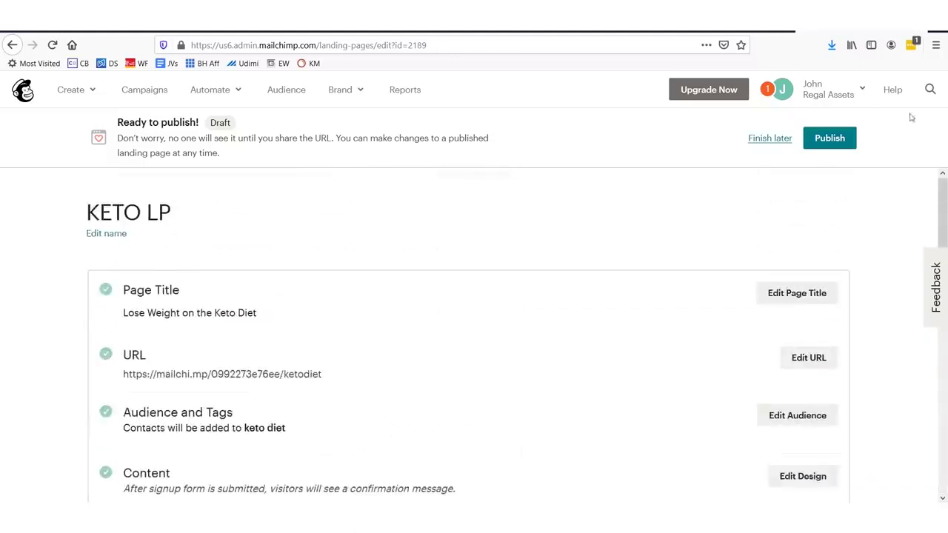
{"action": "mouse_move", "coordinate": [815, 116]}
{"action": "left_mouse_down"}
{"action": "mouse_move", "coordinate": [804, 140]}
{"action": "mouse_move", "coordinate": [907, 133]}
{"action": "mouse_move", "coordinate": [785, 119]}
{"action": "left_mouse_up"}
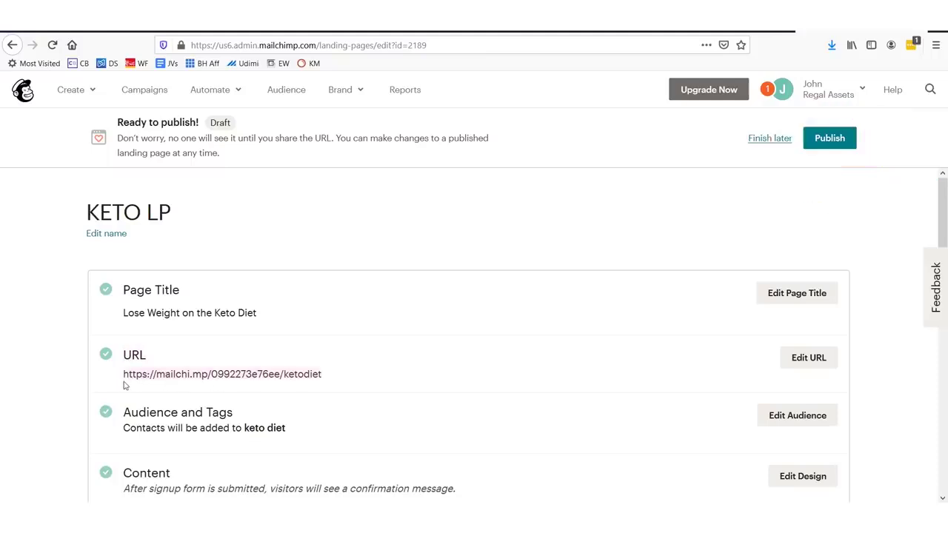
{"action": "left_click", "coordinate": [827, 141]}
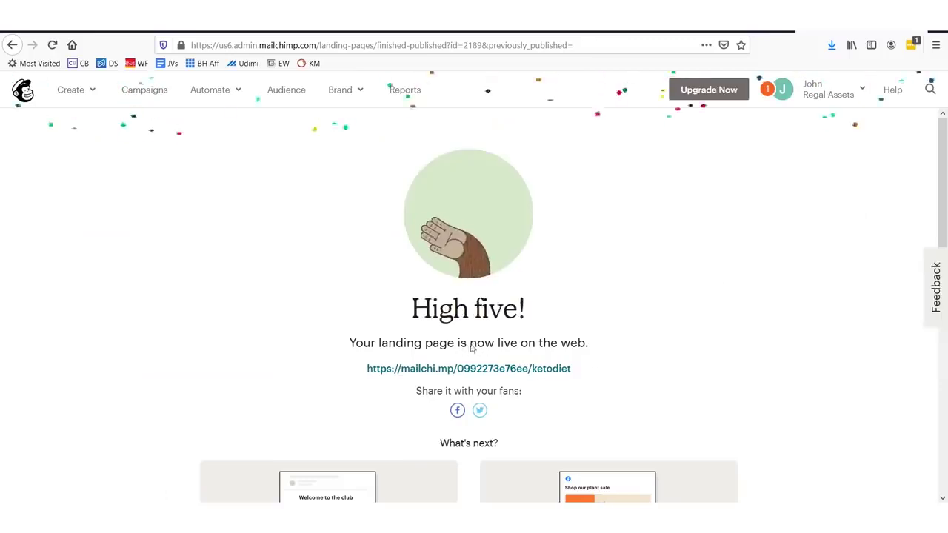
Submit a test signup on the live ketodiet page, confirm the success message, and close that tab.
{"action": "left_click", "coordinate": [516, 374]}
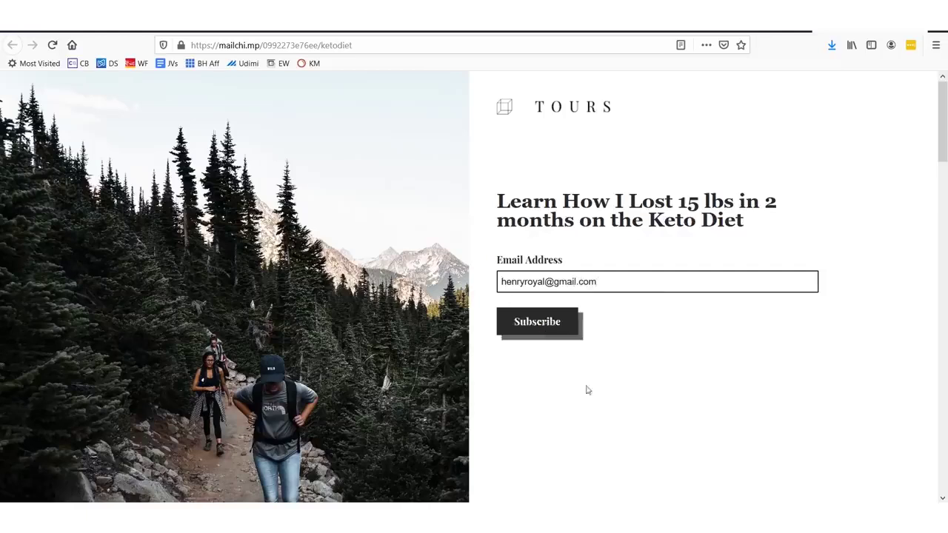
{"action": "left_click", "coordinate": [546, 331]}
{"action": "left_click_drag", "start_coordinate": [522, 264], "coordinate": [779, 264]}
{"action": "left_click", "coordinate": [694, 302]}
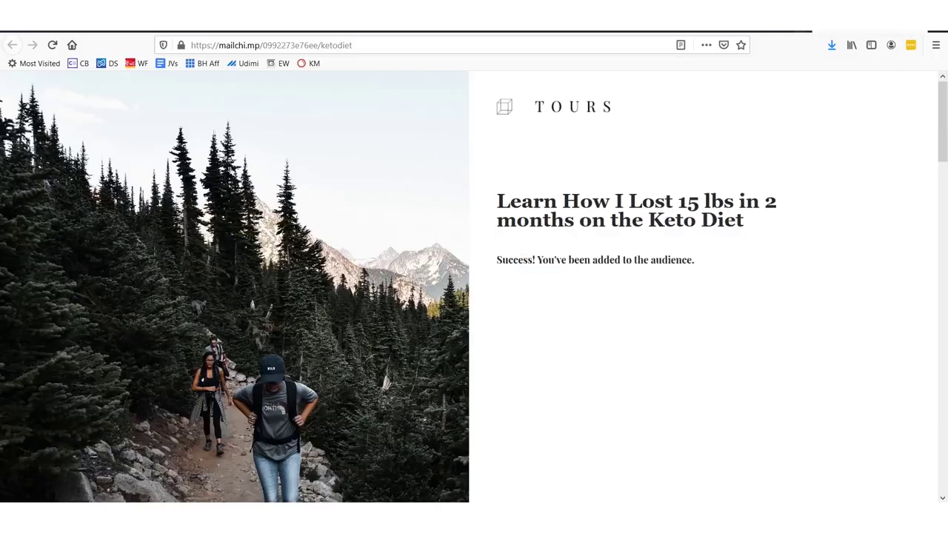
{"action": "key", "text": "ctrl+w"}
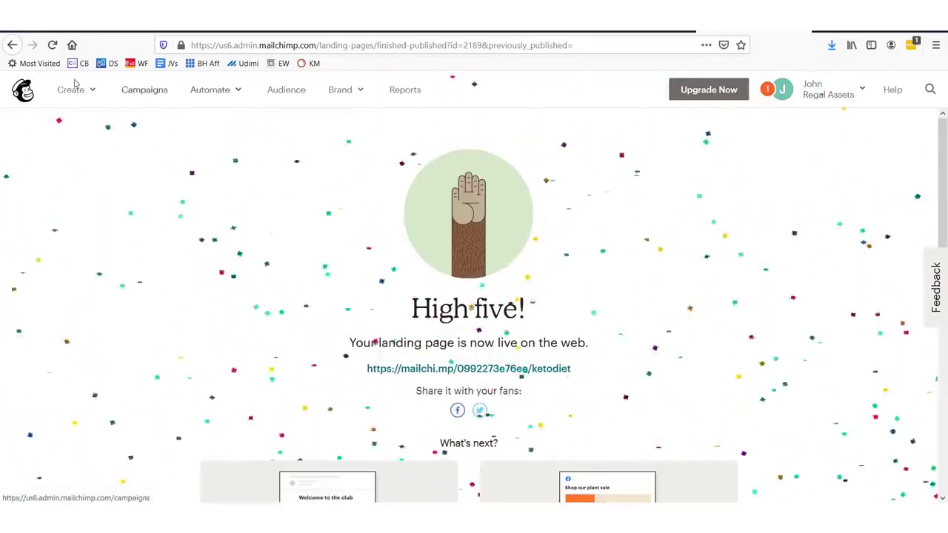
Return to the home dashboard and show the Create menu's options, such as email and landing page.
{"action": "left_click", "coordinate": [23, 90]}
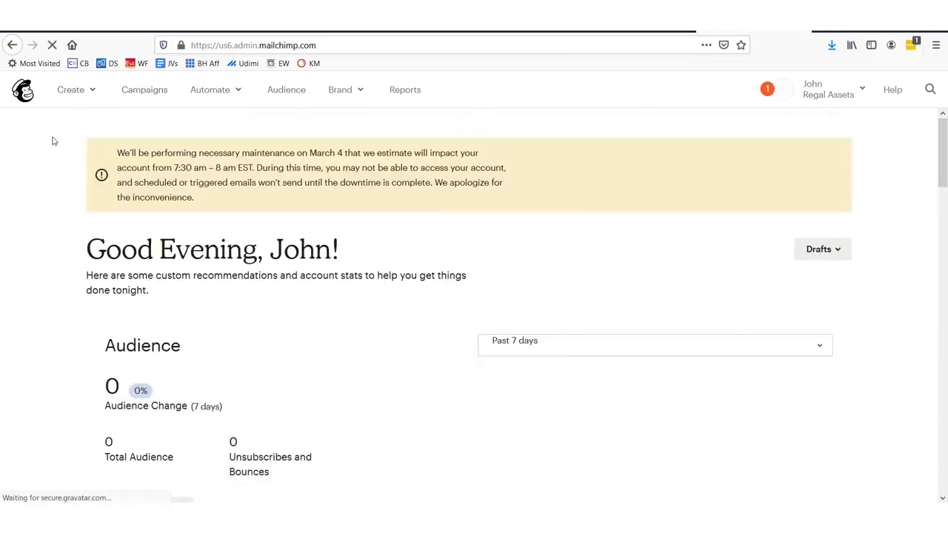
{"action": "scroll", "coordinate": [239, 311], "scroll_direction": "down", "scroll_amount": 2}
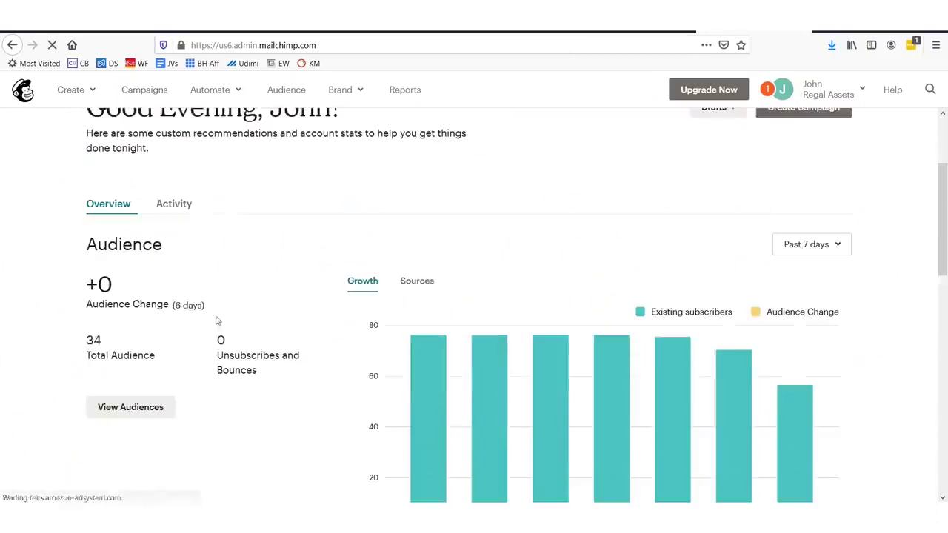
{"action": "scroll", "coordinate": [260, 262], "scroll_direction": "down", "scroll_amount": 3}
{"action": "scroll", "coordinate": [567, 237], "scroll_direction": "up", "scroll_amount": 5}
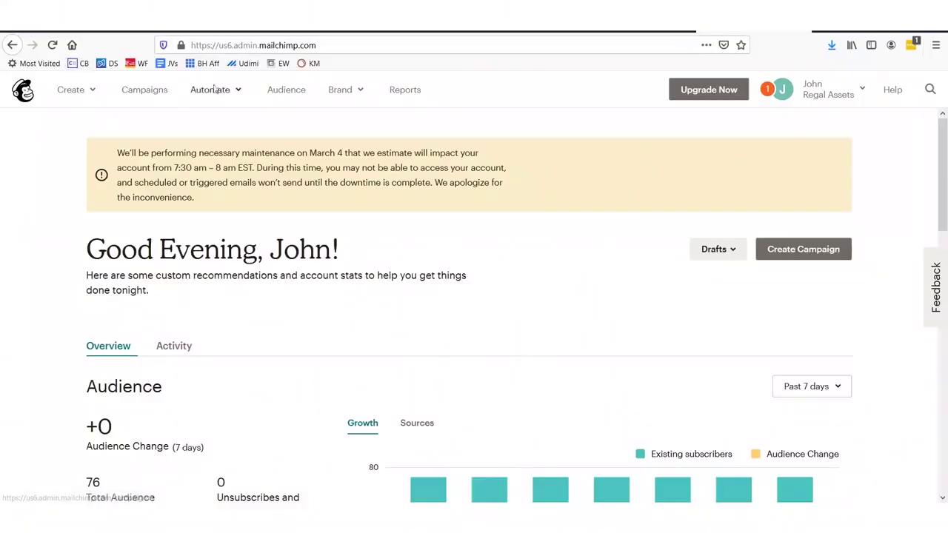
{"action": "left_click", "coordinate": [88, 94]}
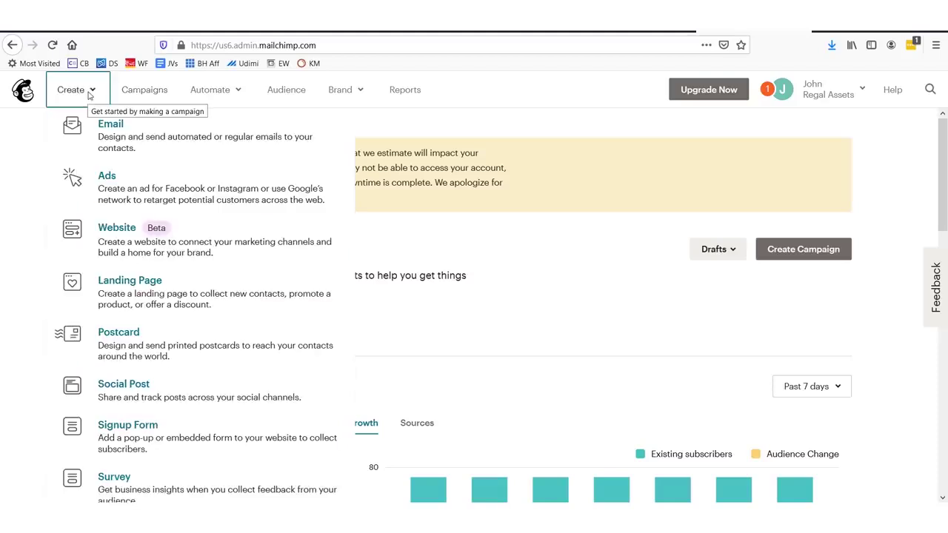
{"action": "mouse_move", "coordinate": [47, 111]}
{"action": "left_mouse_down"}
{"action": "mouse_move", "coordinate": [55, 173]}
{"action": "mouse_move", "coordinate": [314, 169]}
{"action": "mouse_move", "coordinate": [344, 125]}
{"action": "mouse_move", "coordinate": [62, 114]}
{"action": "left_mouse_up"}
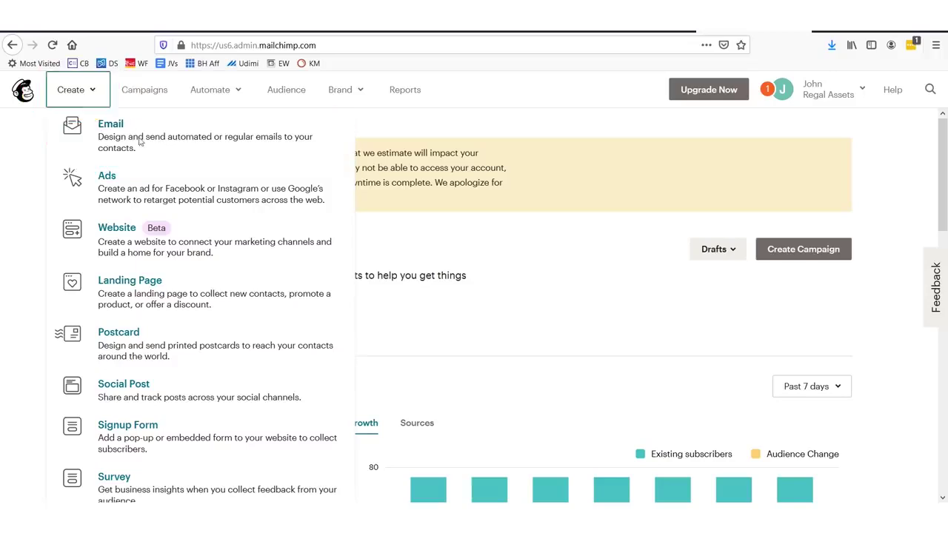